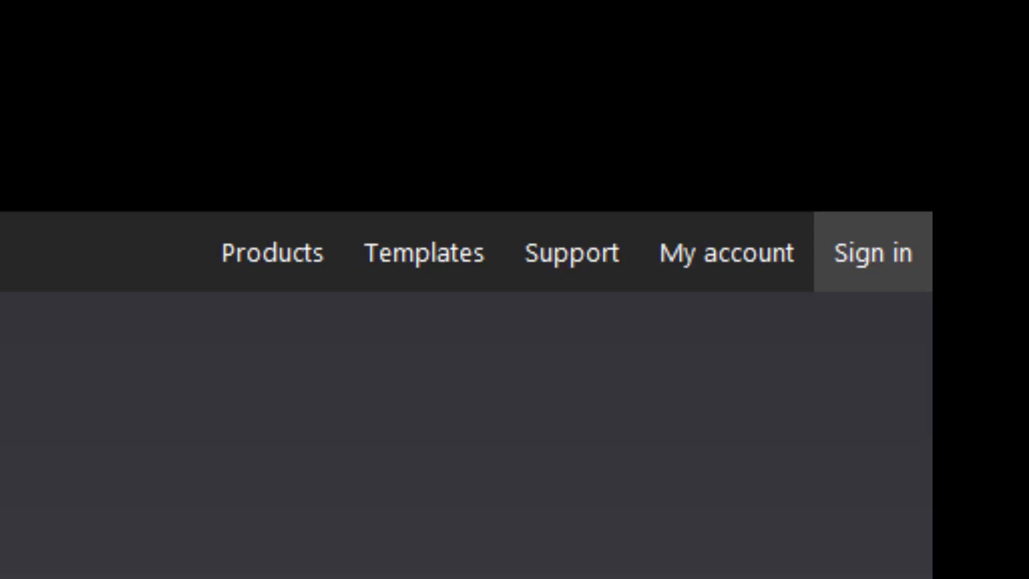
Open the sign-in form and enter the account's Hotmail email address, fixing typos
{"action": "left_click", "coordinate": [870, 277]}
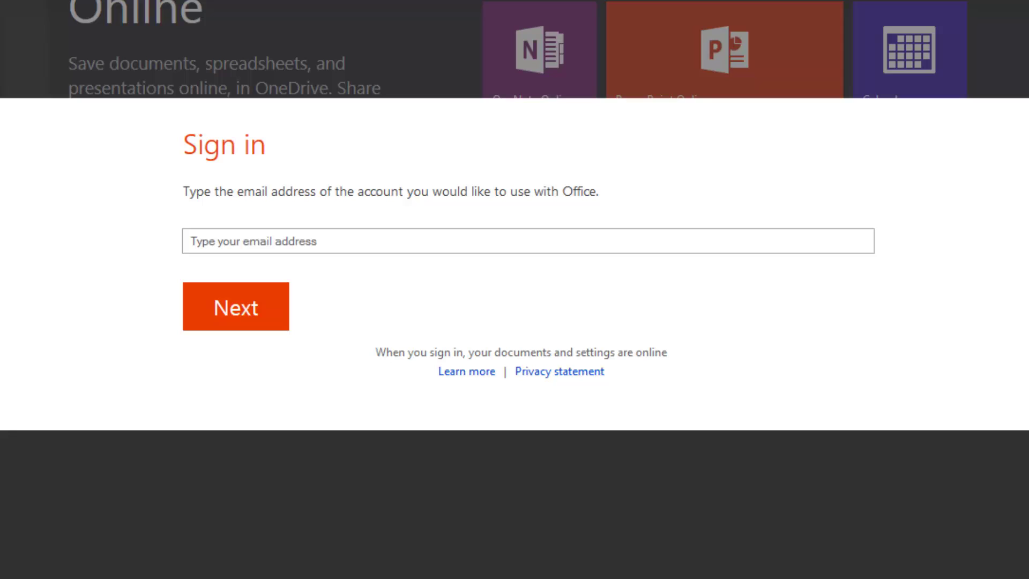
{"action": "left_click", "coordinate": [385, 242]}
{"action": "type", "text": "name"}
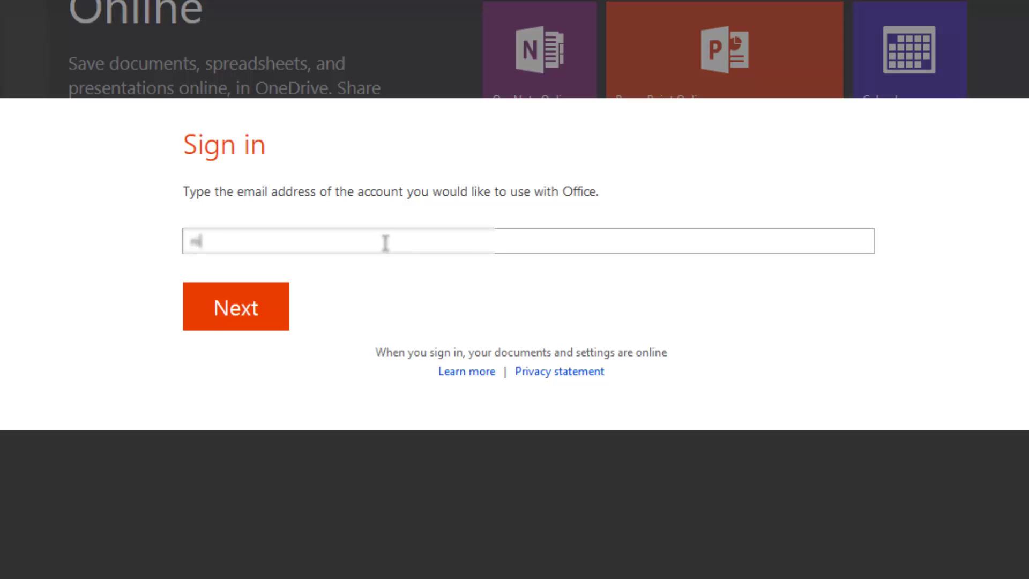
{"action": "type", "text": "@hotmail"}
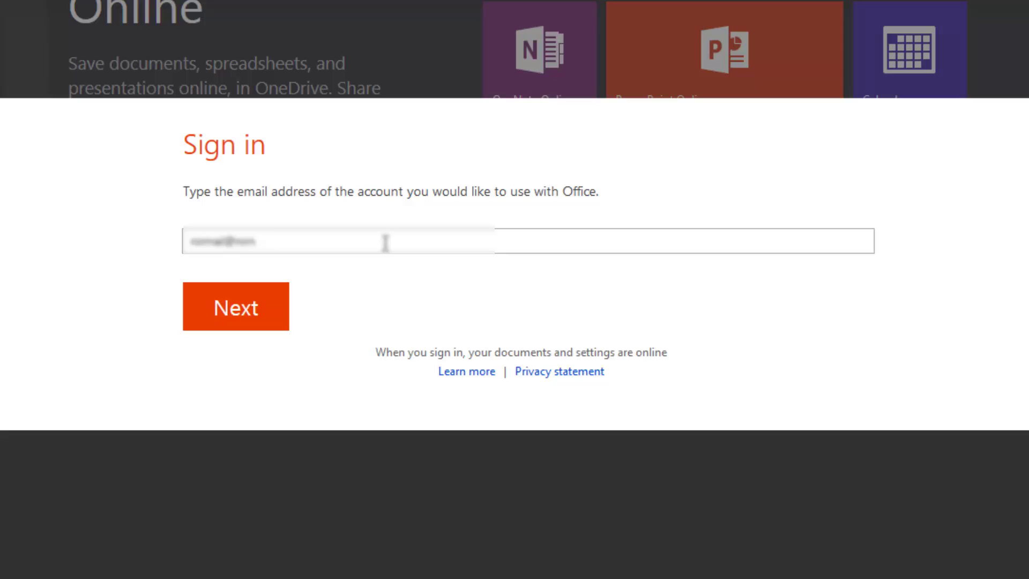
{"action": "key", "text": "BackSpace"}
{"action": "key", "text": "BackSpace"}
{"action": "key", "text": "BackSpace"}
{"action": "key", "text": "BackSpace"}
{"action": "type", "text": "omalil"}
{"action": "key", "text": "ctrl+a"}
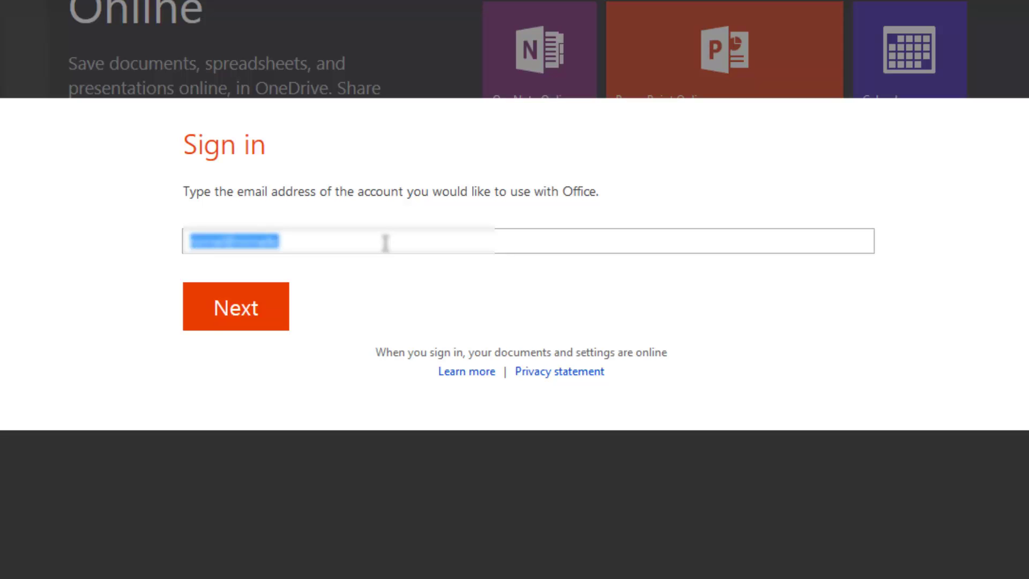
{"action": "type", "text": "odede"}
{"action": "key", "text": "BackSpace"}
{"action": "key", "text": "BackSpace"}
{"action": "key", "text": "BackSpace"}
{"action": "key", "text": "BackSpace"}
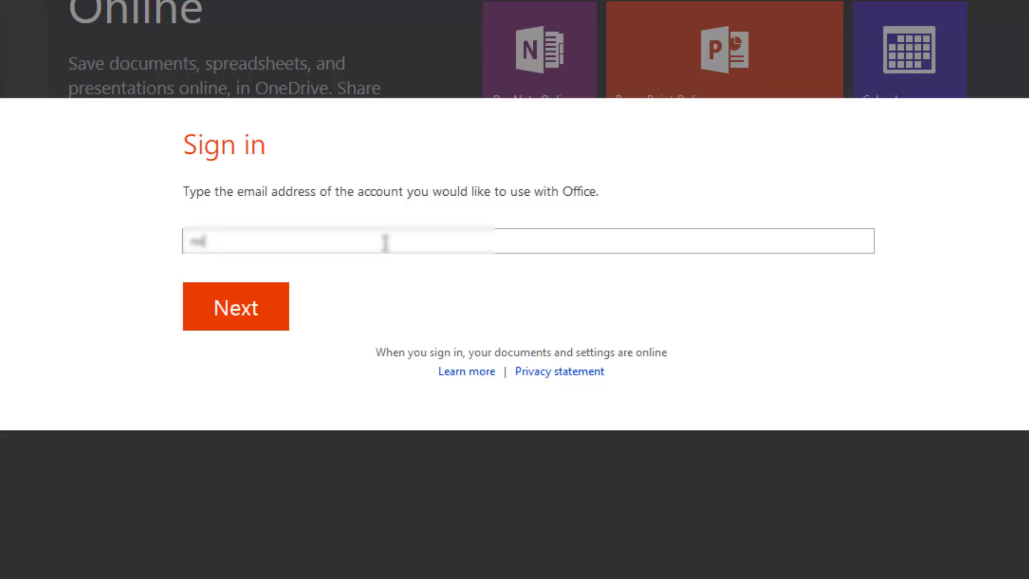
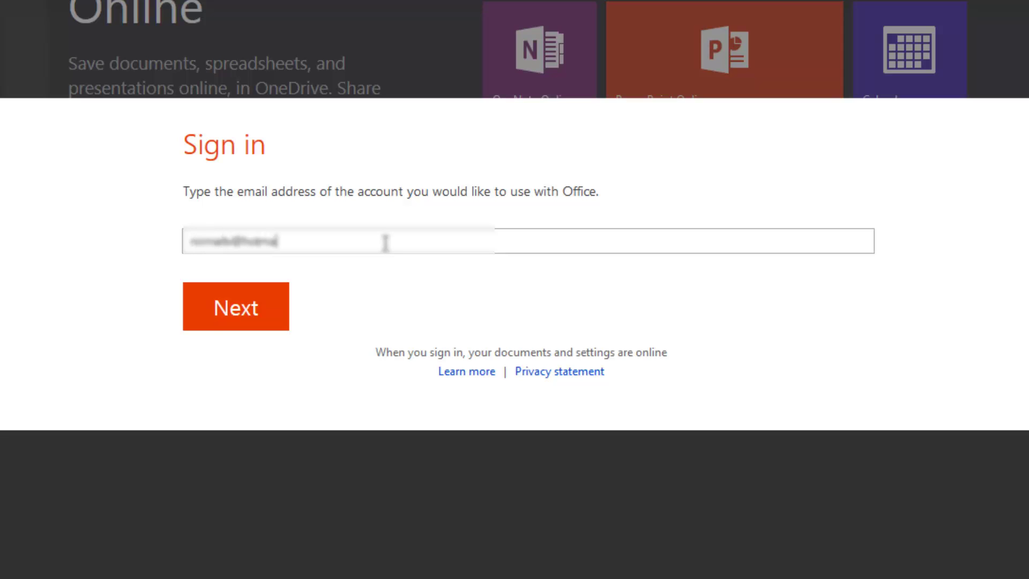
Submit the entered email address so Office Online looks up the account
{"action": "left_click", "coordinate": [246, 321]}
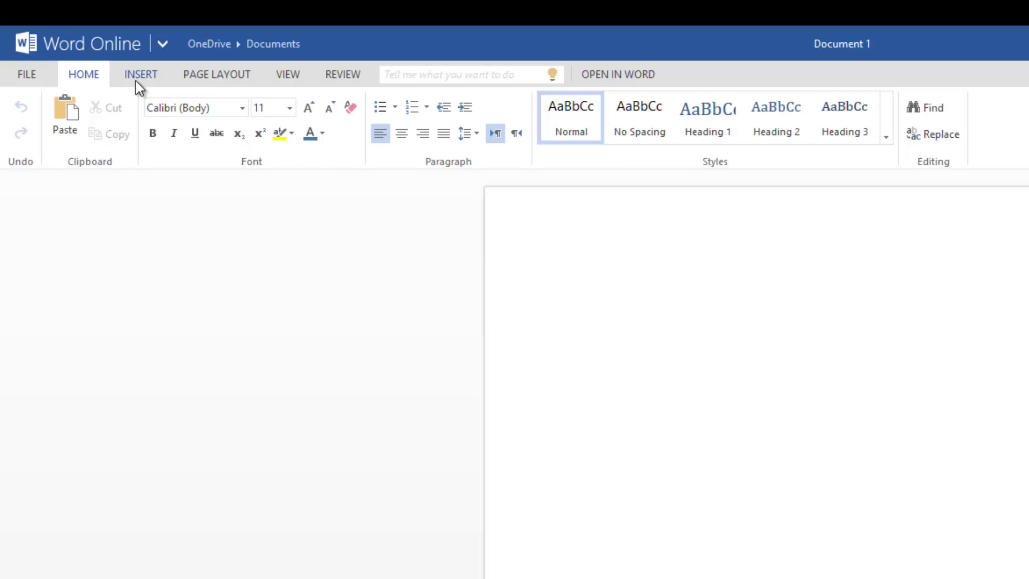
{"action": "left_click", "coordinate": [42, 79]}
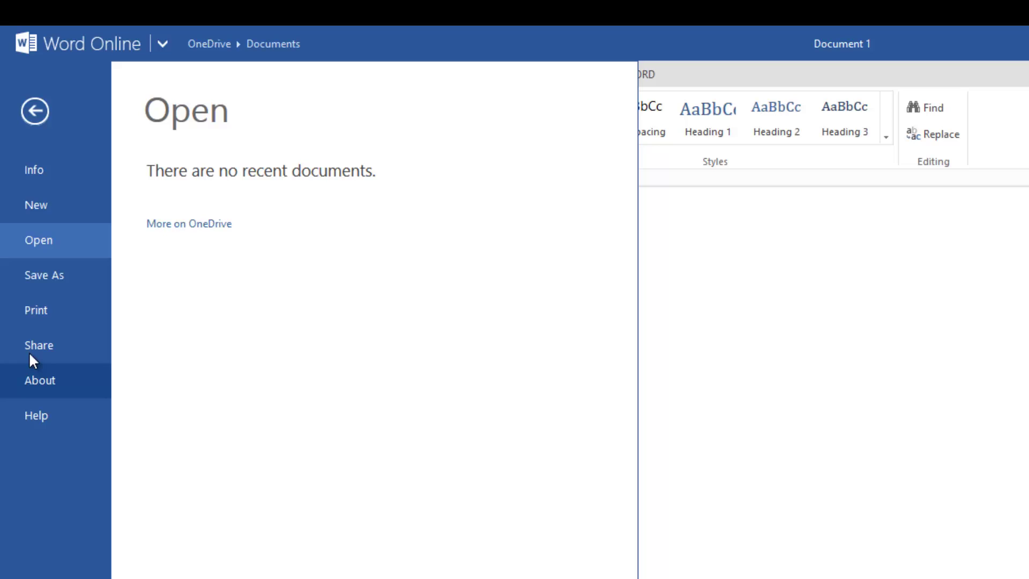
{"action": "left_click", "coordinate": [33, 111]}
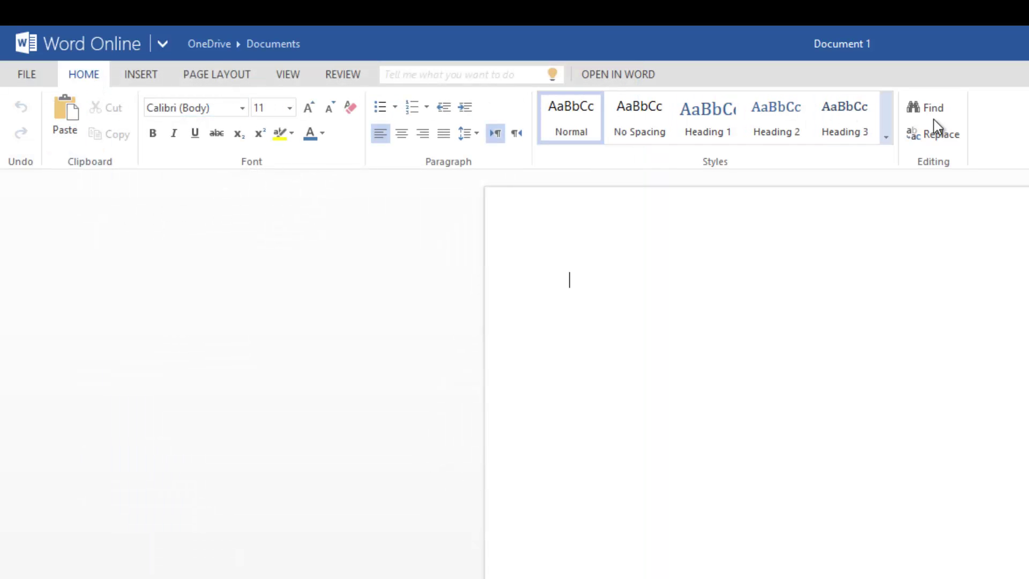
{"action": "left_click", "coordinate": [153, 74]}
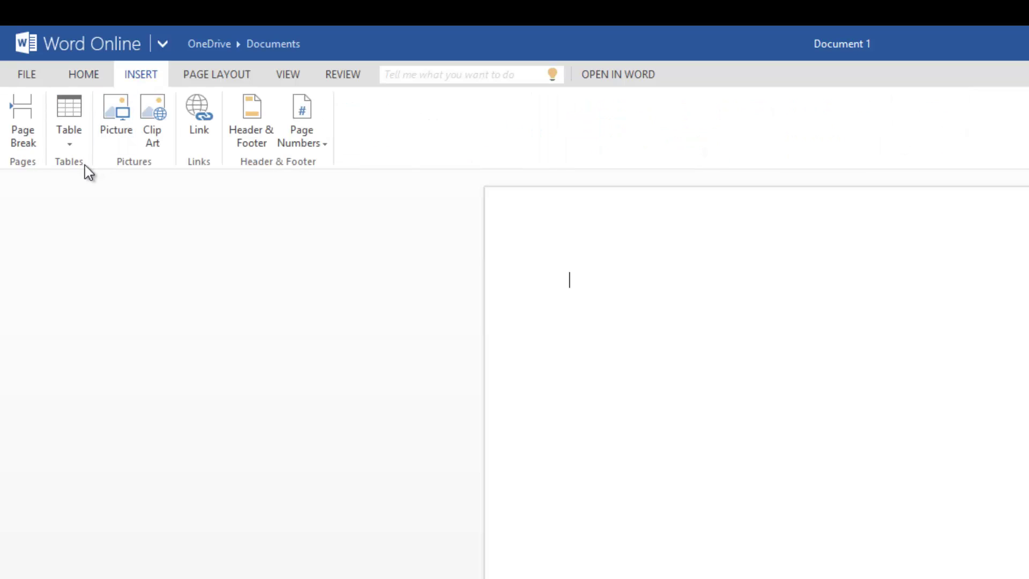
{"action": "left_click", "coordinate": [165, 145]}
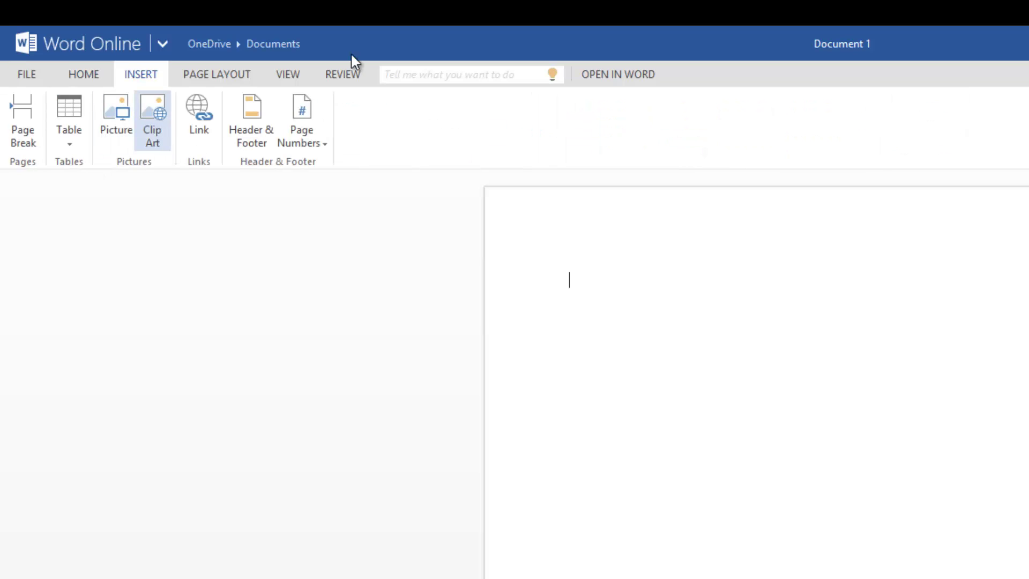
{"action": "left_click", "coordinate": [230, 75]}
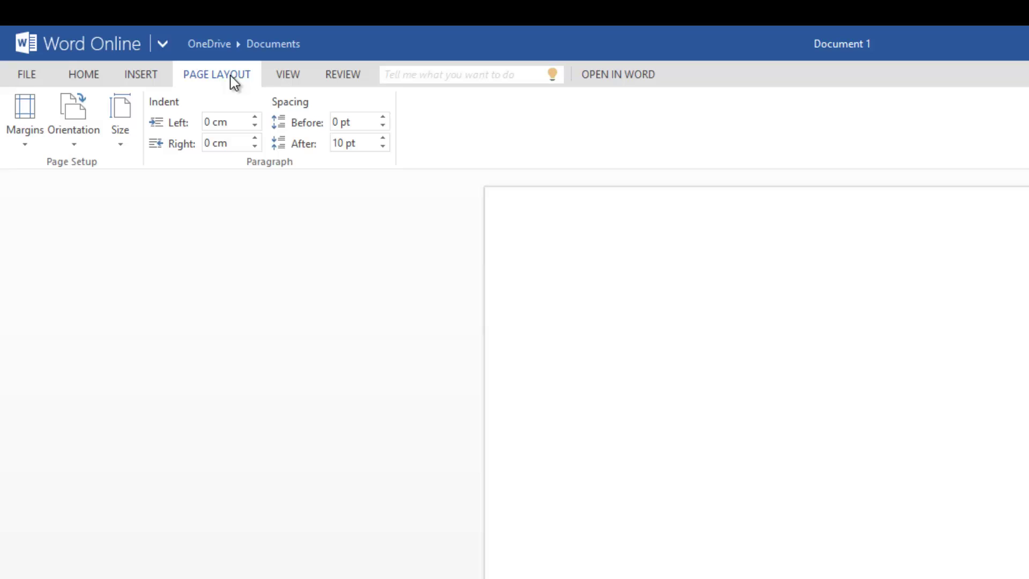
{"action": "left_click", "coordinate": [283, 75]}
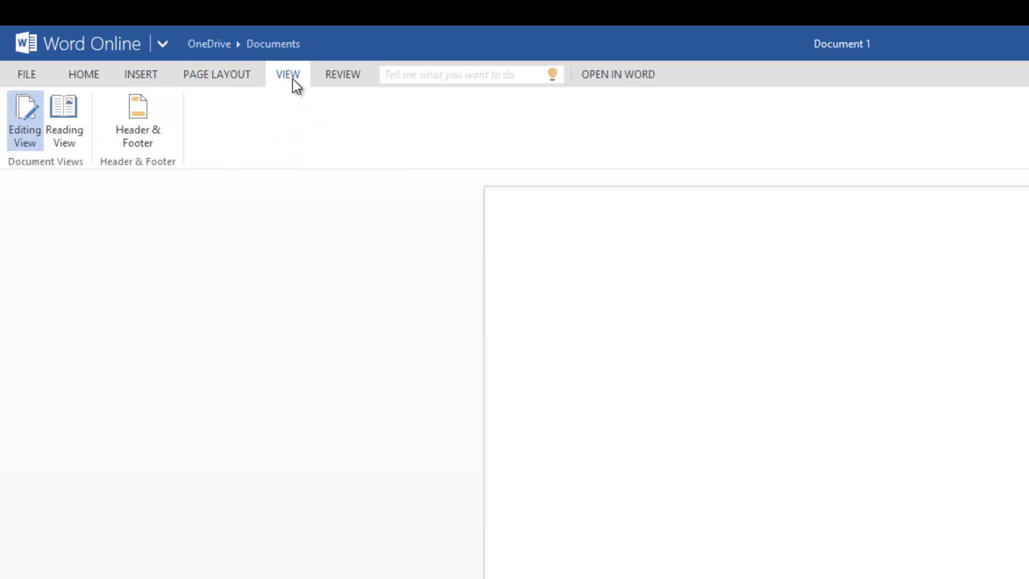
{"action": "left_click", "coordinate": [343, 78]}
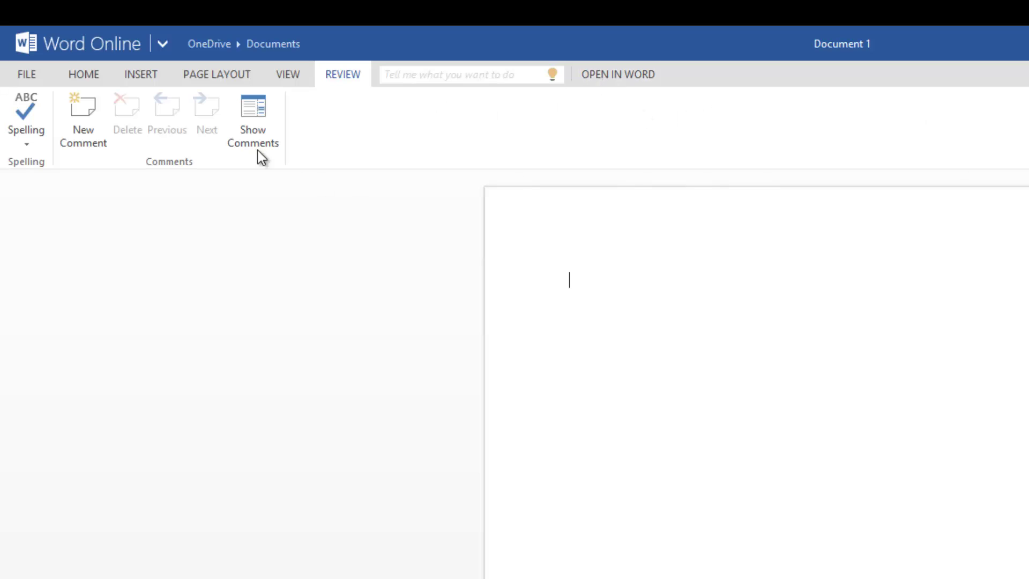
{"action": "left_click", "coordinate": [68, 82]}
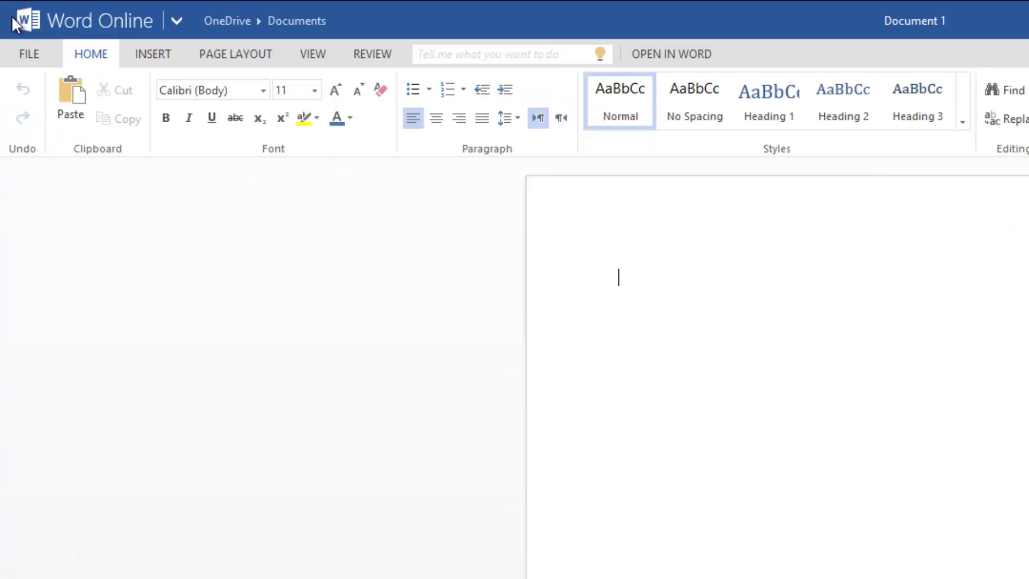
Launch PowerPoint Online from the Microsoft services app launcher beside Word Online
{"action": "left_click", "coordinate": [185, 26]}
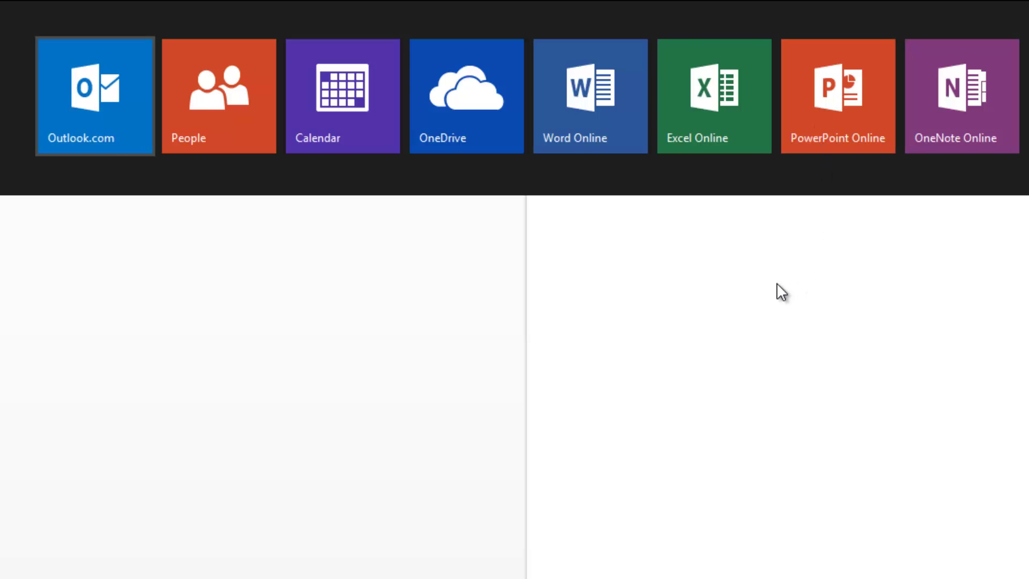
{"action": "left_click", "coordinate": [774, 305]}
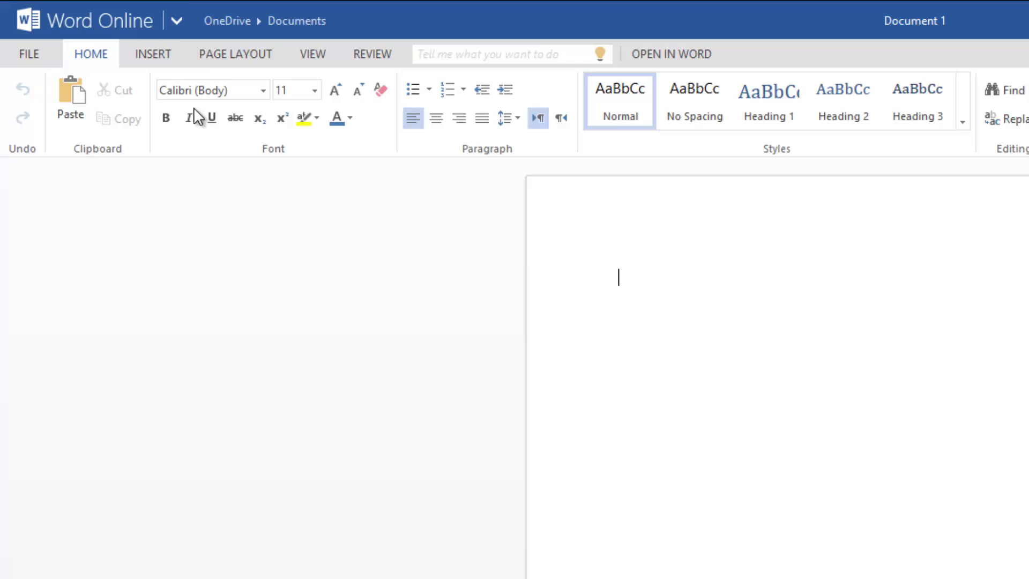
{"action": "left_click", "coordinate": [175, 22]}
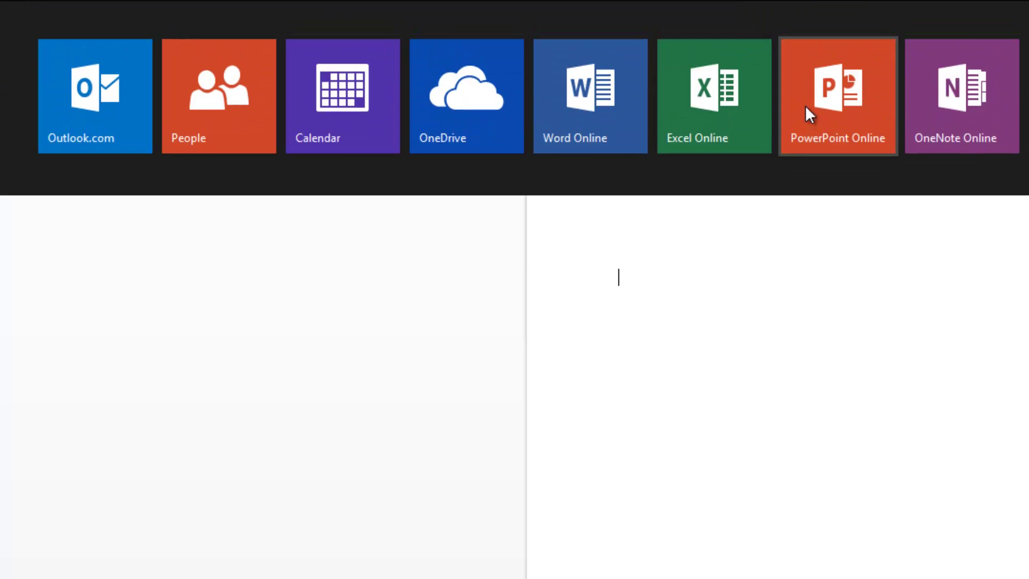
{"action": "left_click", "coordinate": [805, 105]}
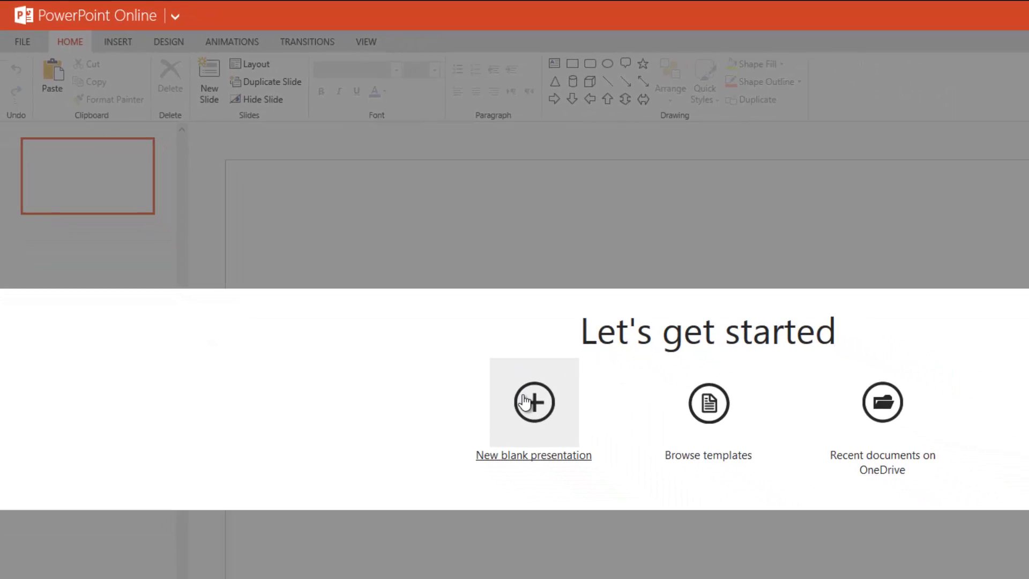
Create a new blank presentation, Presentation 1, with one empty title slide
{"action": "left_click", "coordinate": [524, 401]}
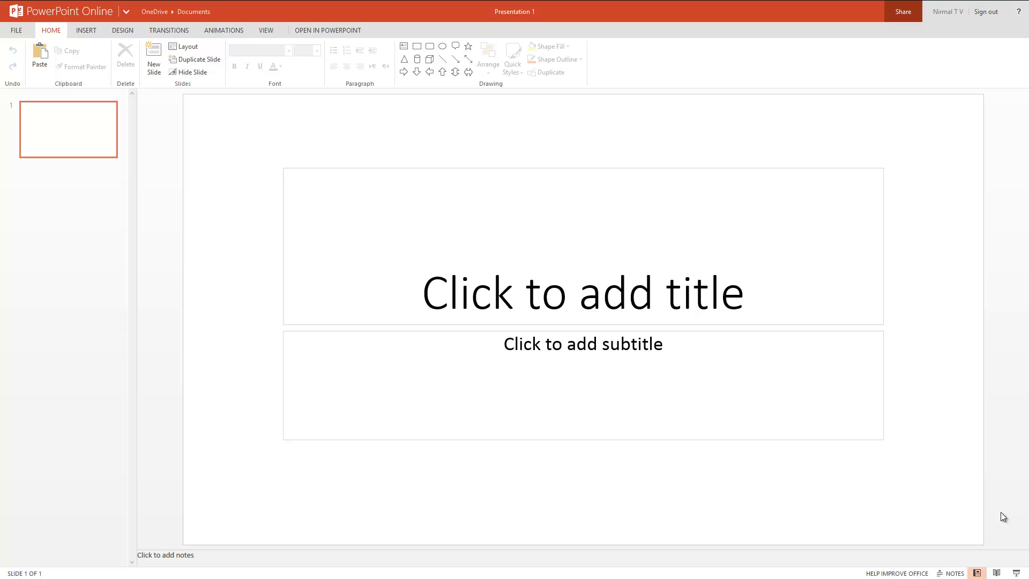
Show the app launcher's Microsoft services list, Outlook.com through OneNote Online, over Presentation 1
{"action": "mouse_move", "coordinate": [127, 23]}
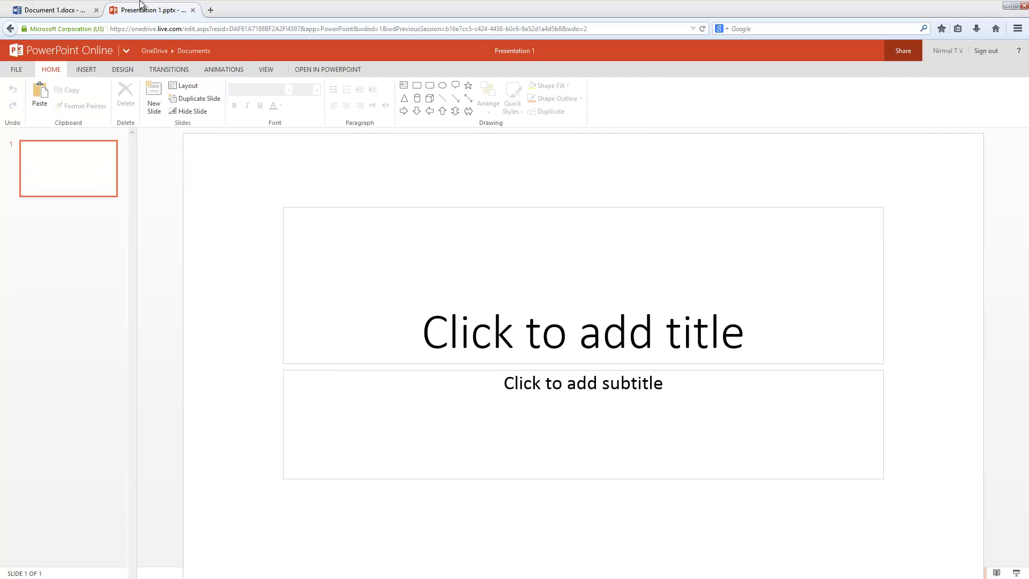
{"action": "left_click", "coordinate": [370, 209]}
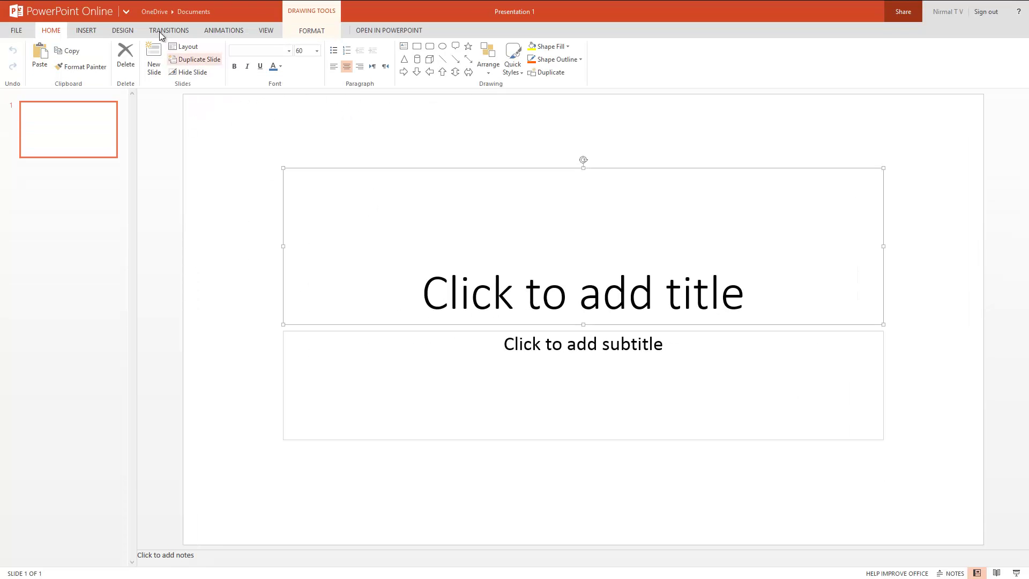
{"action": "left_click", "coordinate": [125, 10]}
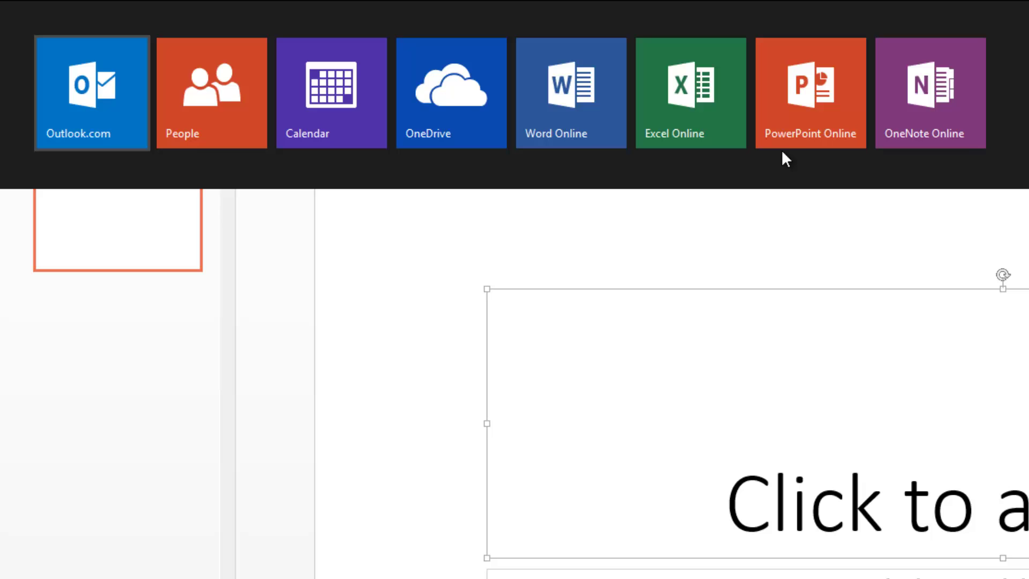
Dismiss the app launcher panel to reveal Presentation 1's empty title slide
{"action": "left_click", "coordinate": [937, 401]}
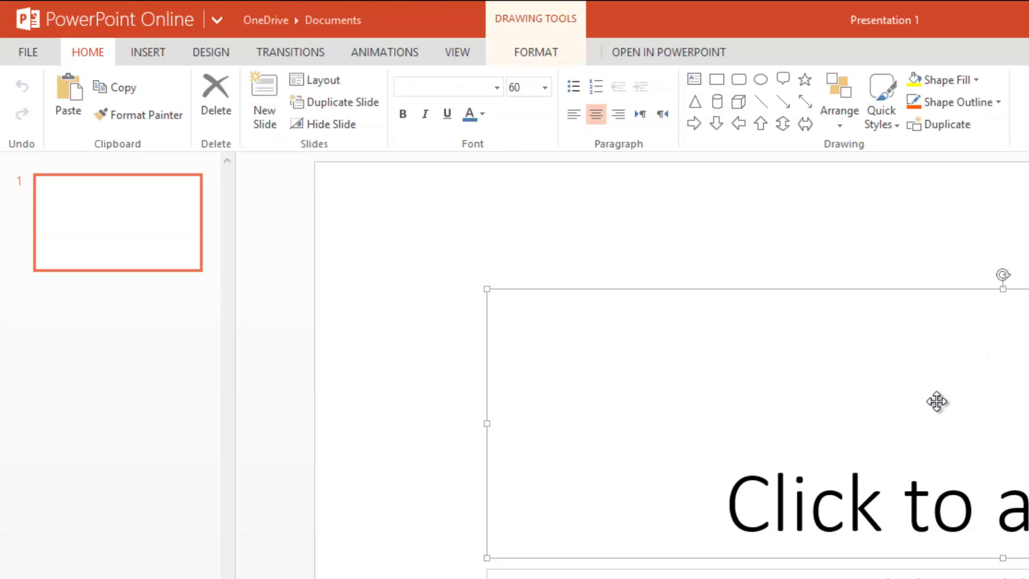